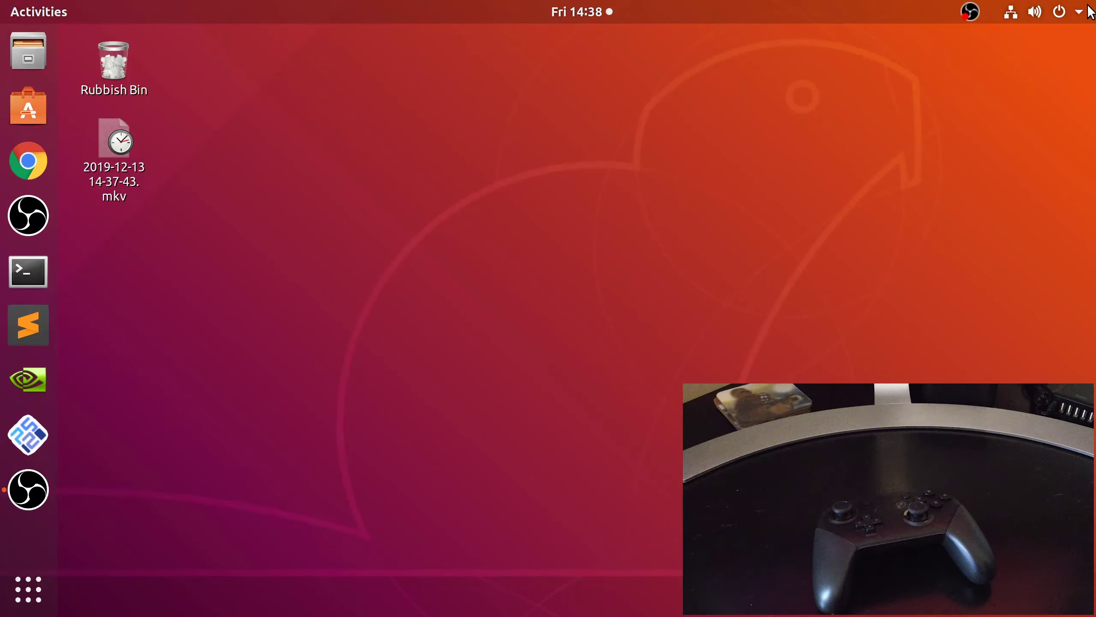
Pair the Pro Controller over Bluetooth in the system settings, and close the settings window once it is connected
click(1068, 11)
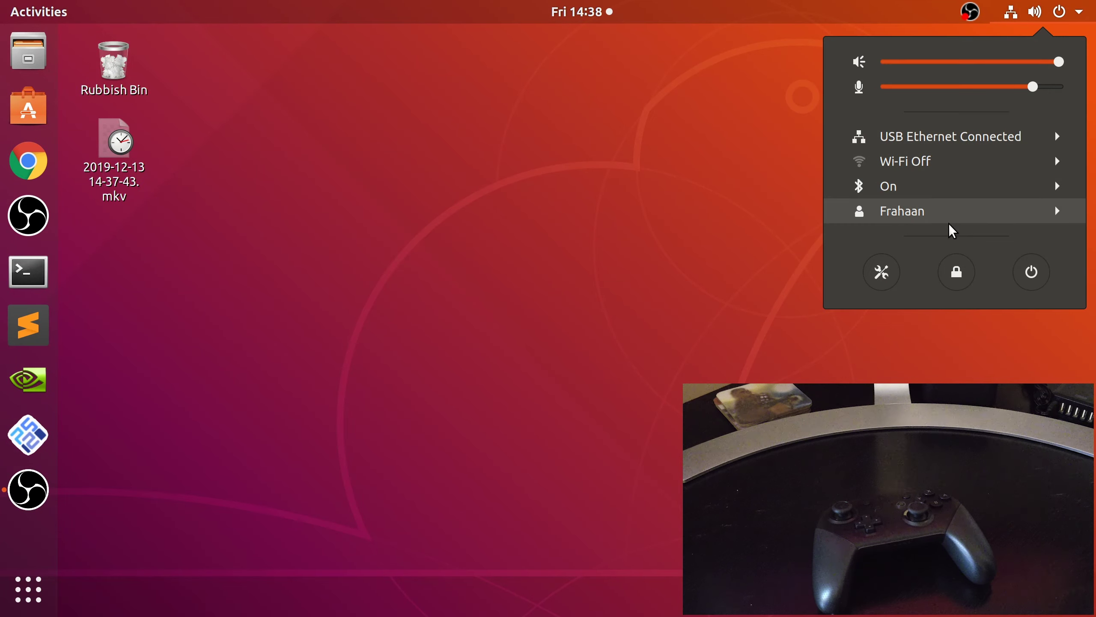
click(946, 195)
click(941, 234)
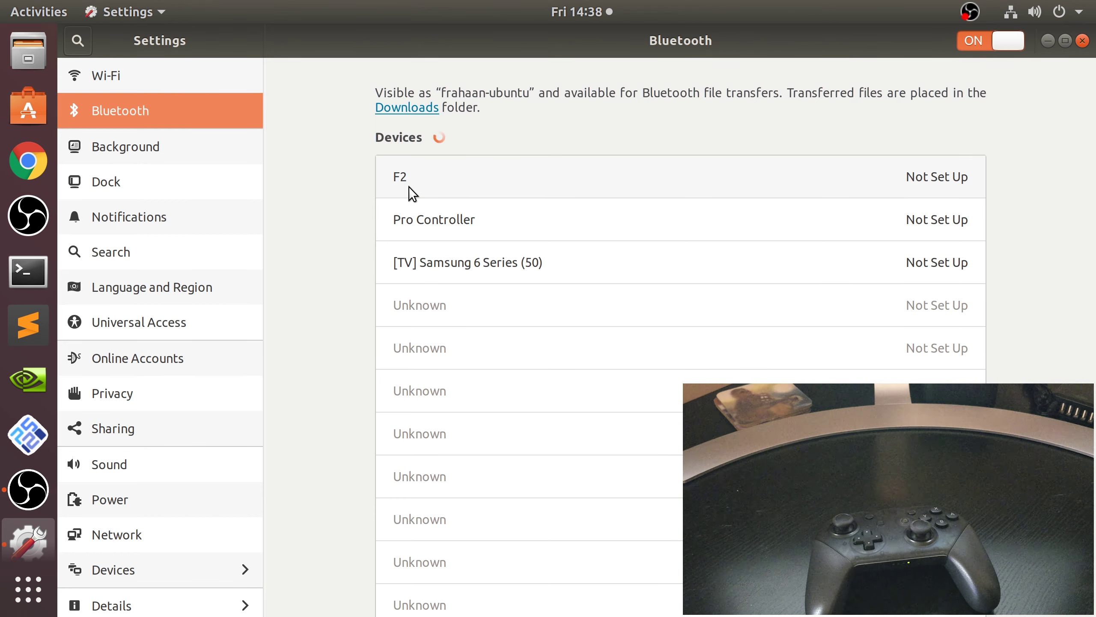
click(419, 231)
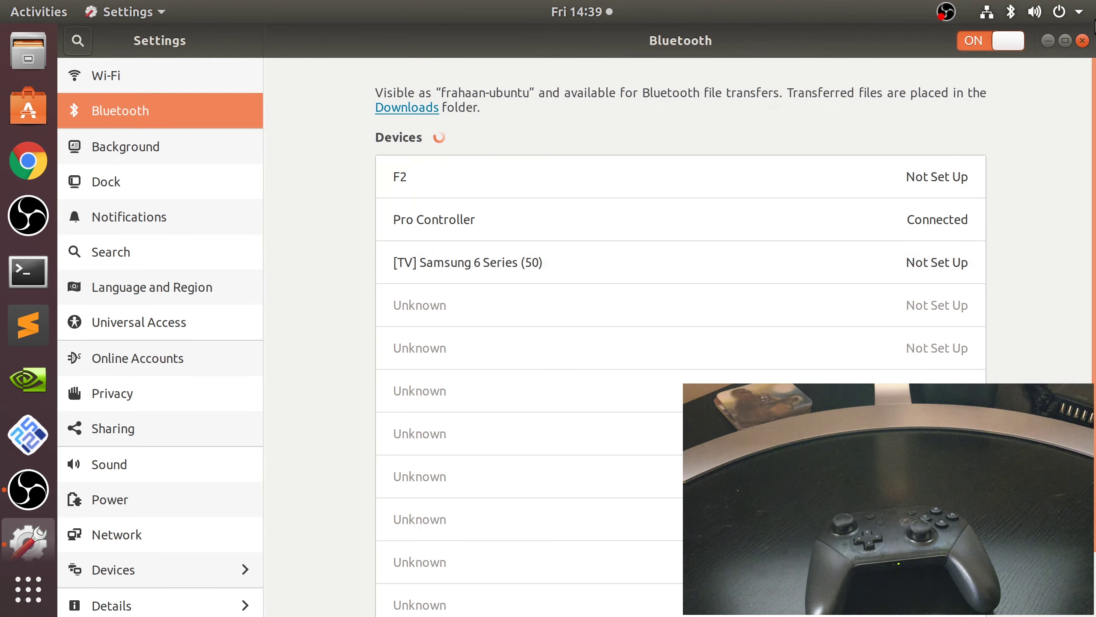
click(1083, 40)
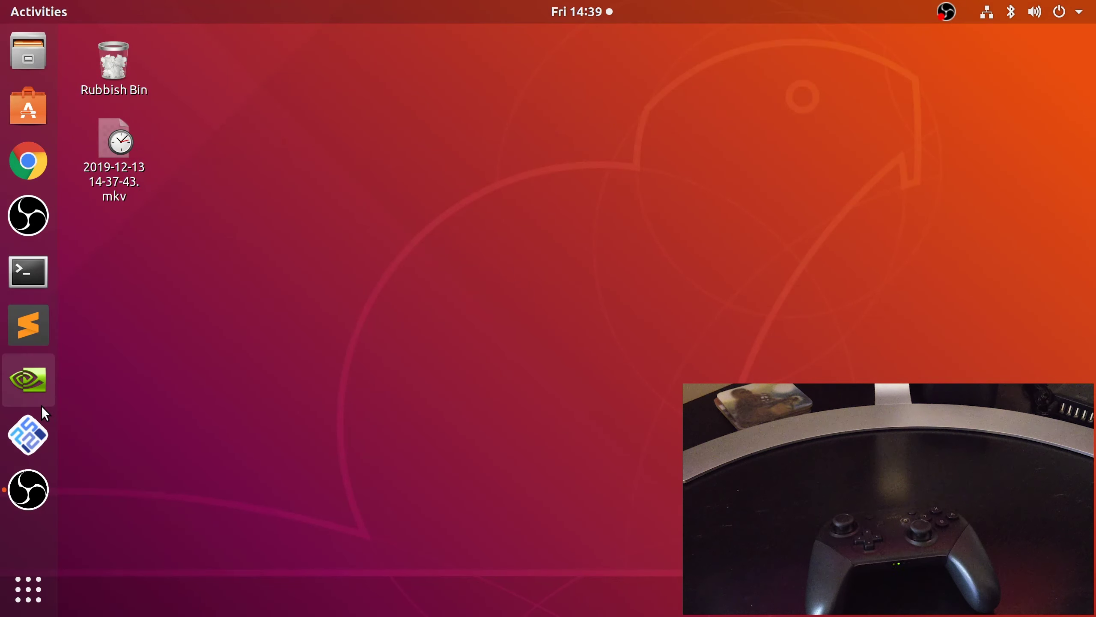
Launch PCSX2 and open the plugin settings for its controllers (PAD)
click(34, 426)
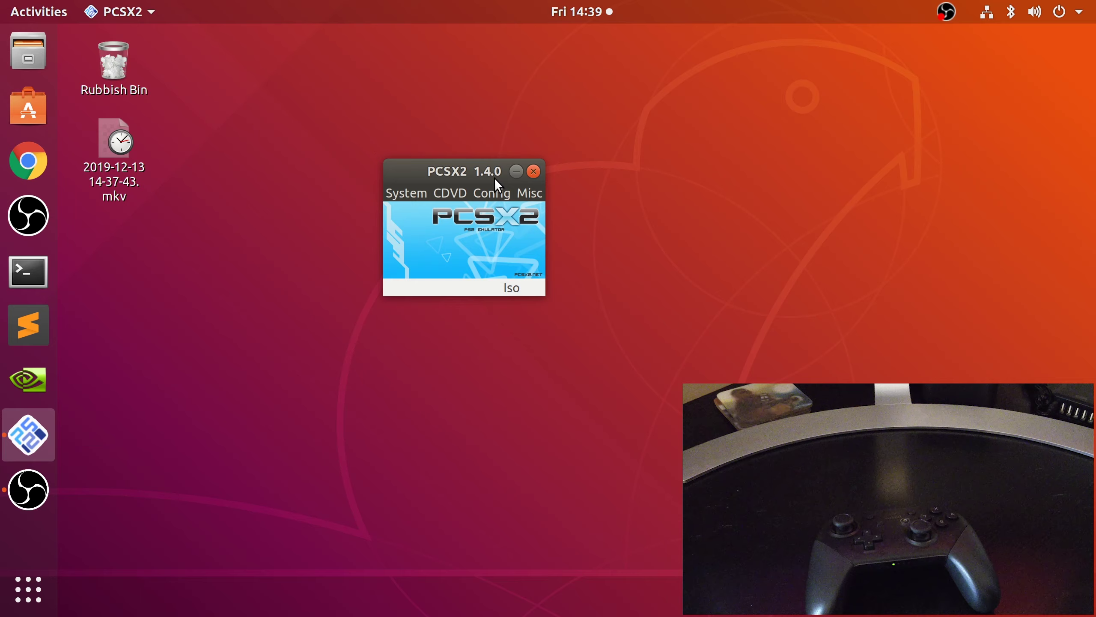
click(479, 192)
mouse_move(510, 298)
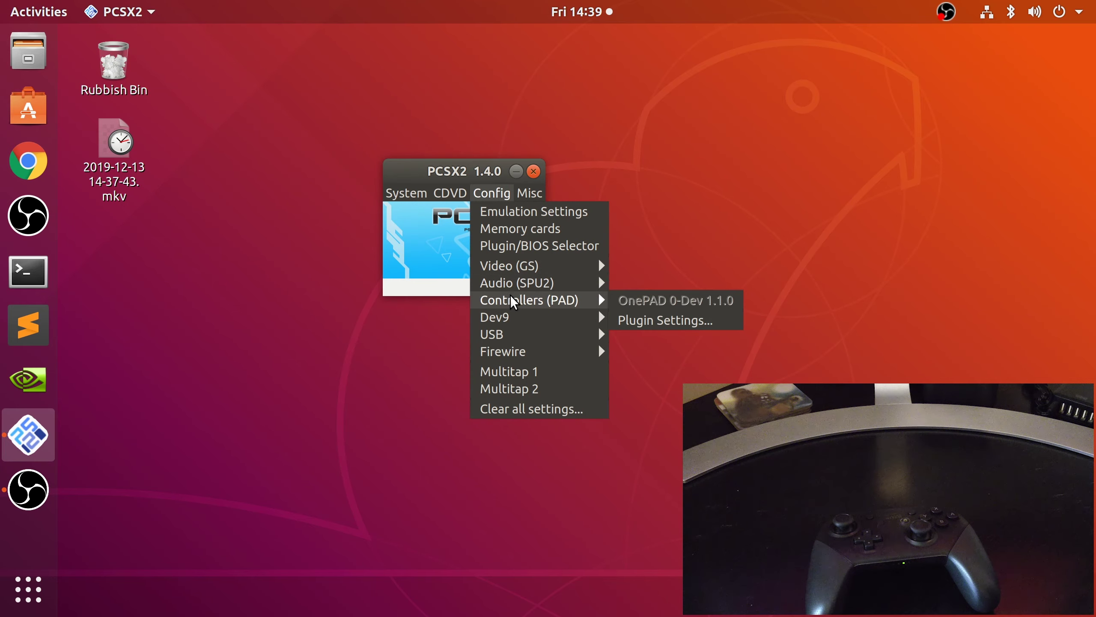
click(620, 328)
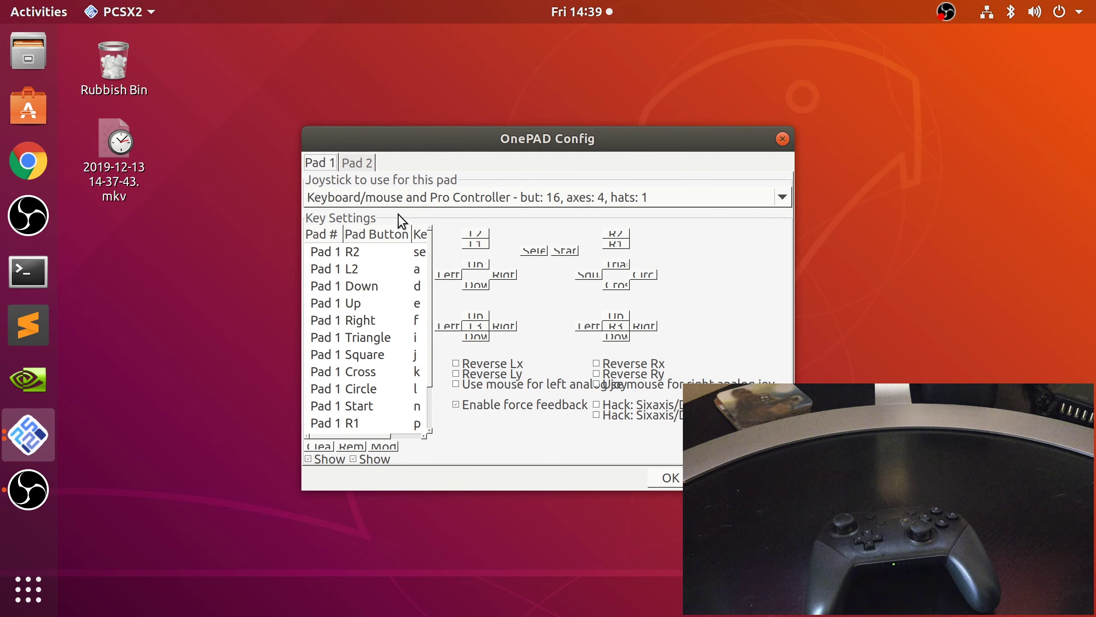
Keep the Pro Controller as the joystick for Pad 1 and clear all of the pad's existing key settings
click(406, 200)
click(413, 200)
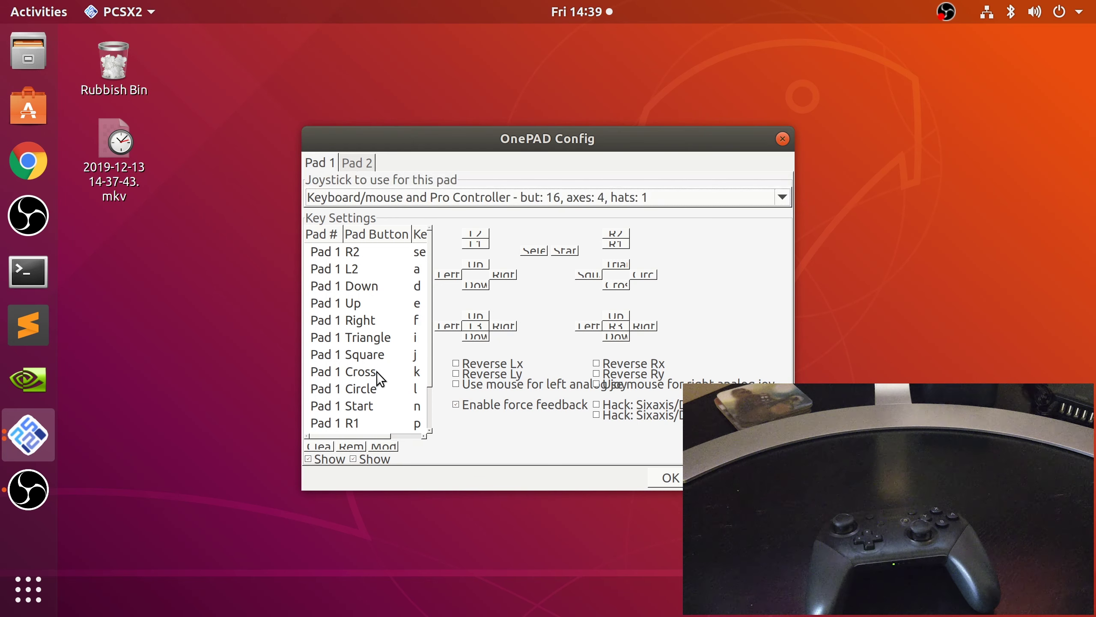
click(330, 449)
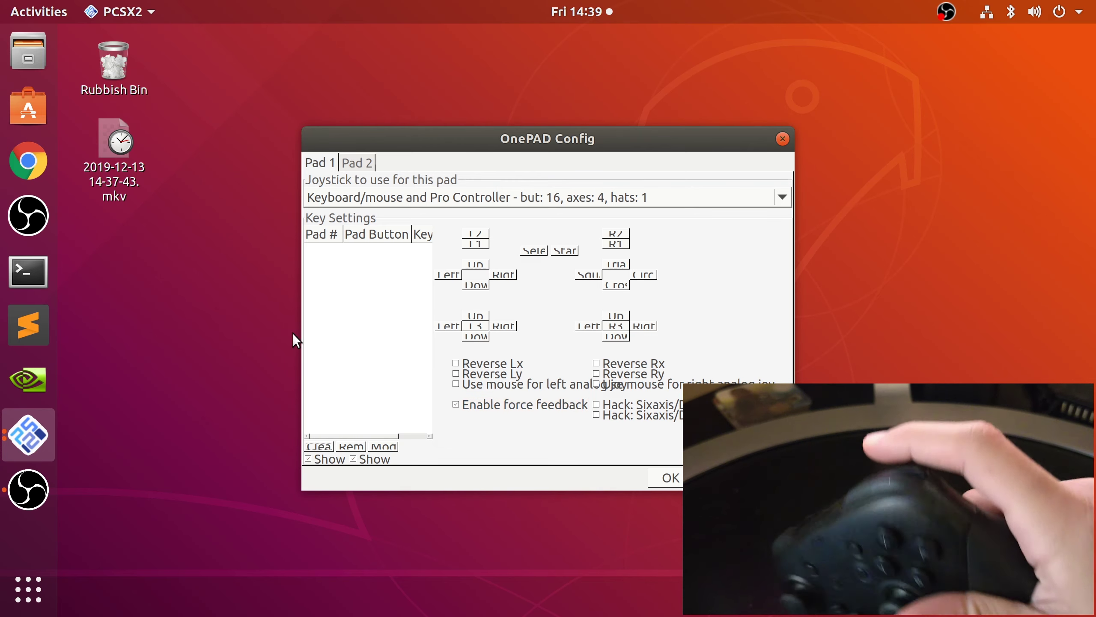
Map Pad 1's R2, R1, Triangle, Circle, Cross and Square to the matching buttons on the Pro Controller
click(621, 234)
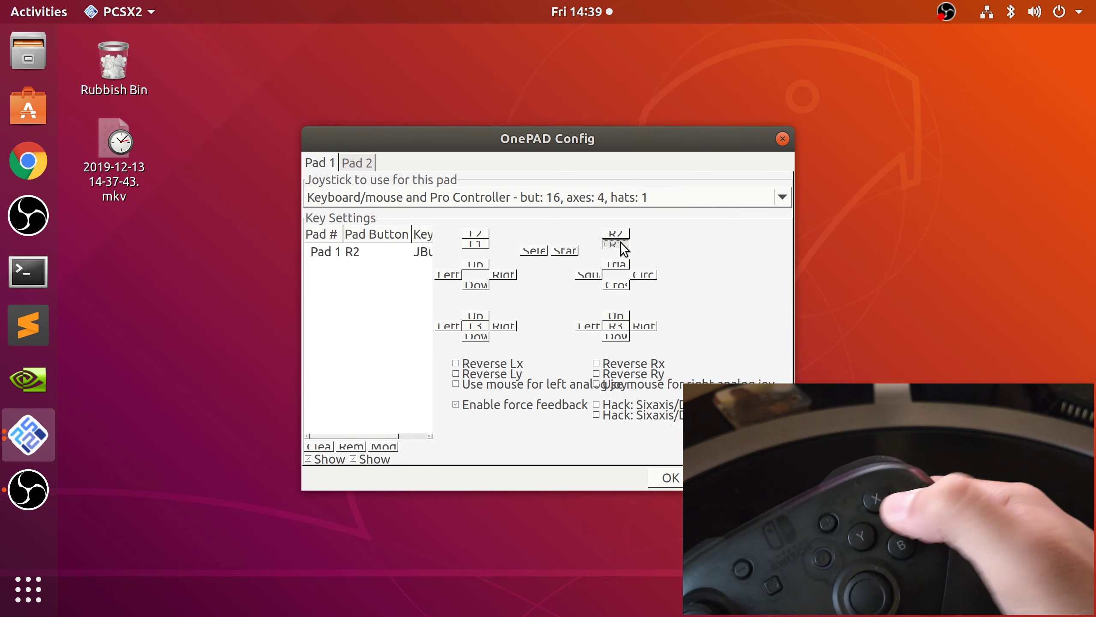
click(619, 262)
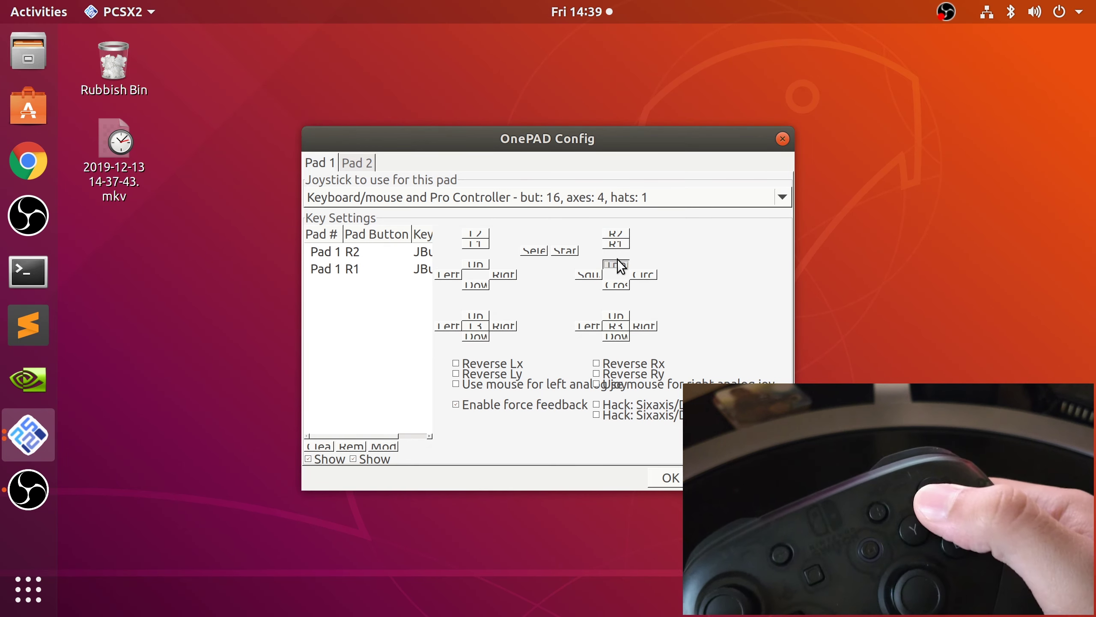
click(635, 273)
click(618, 287)
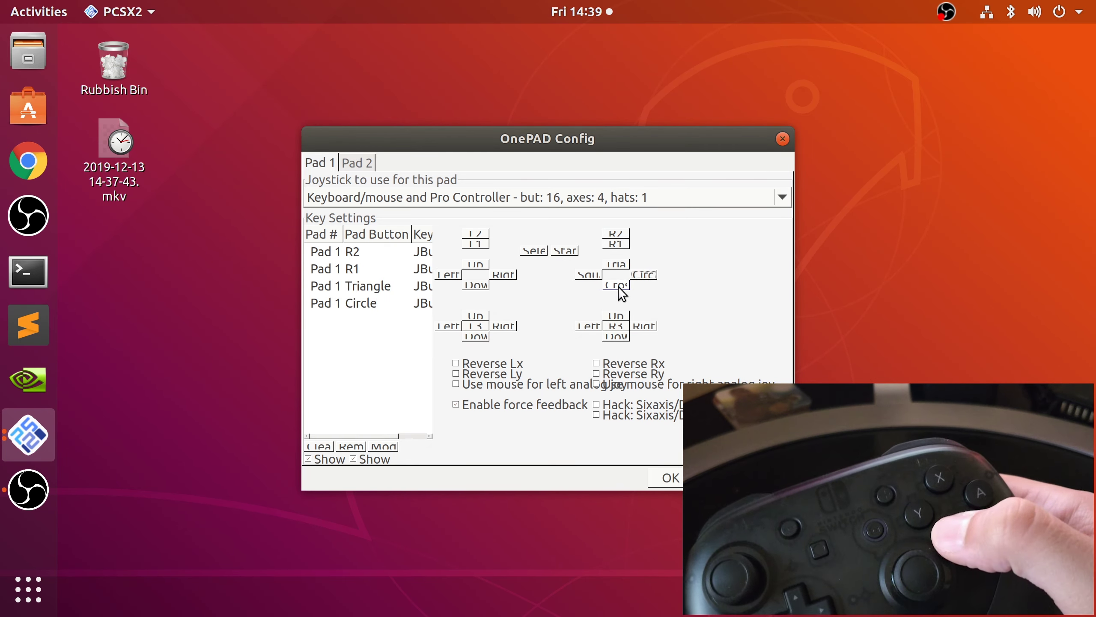
click(598, 273)
Map Pad 1's right analog stick directions Up, Right, Down and Left, plus R3, to the controller's right stick
click(615, 316)
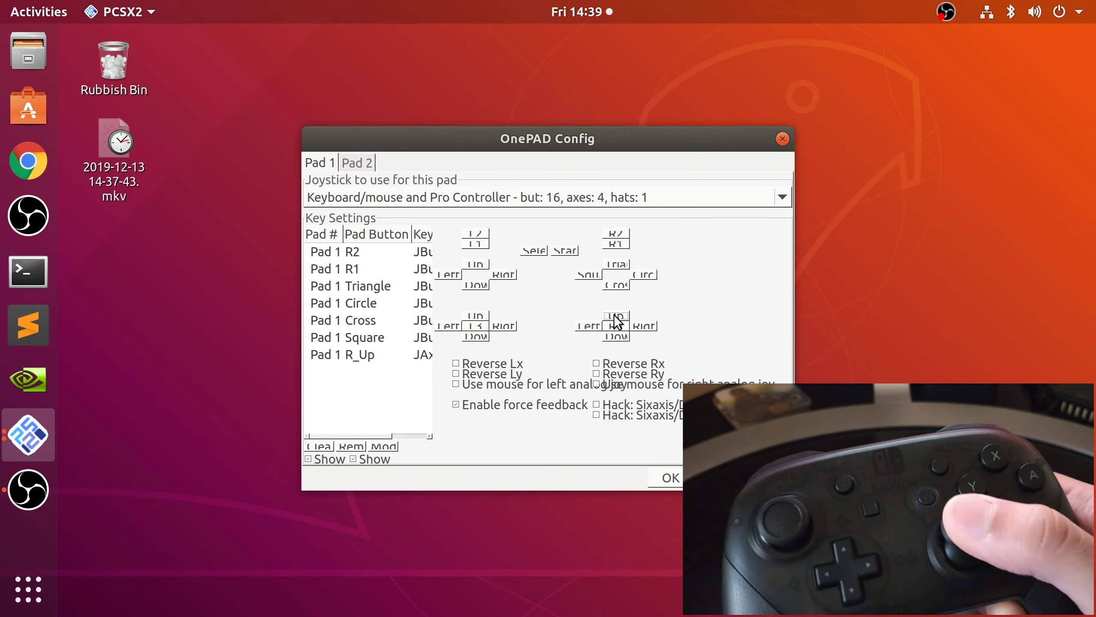
click(640, 324)
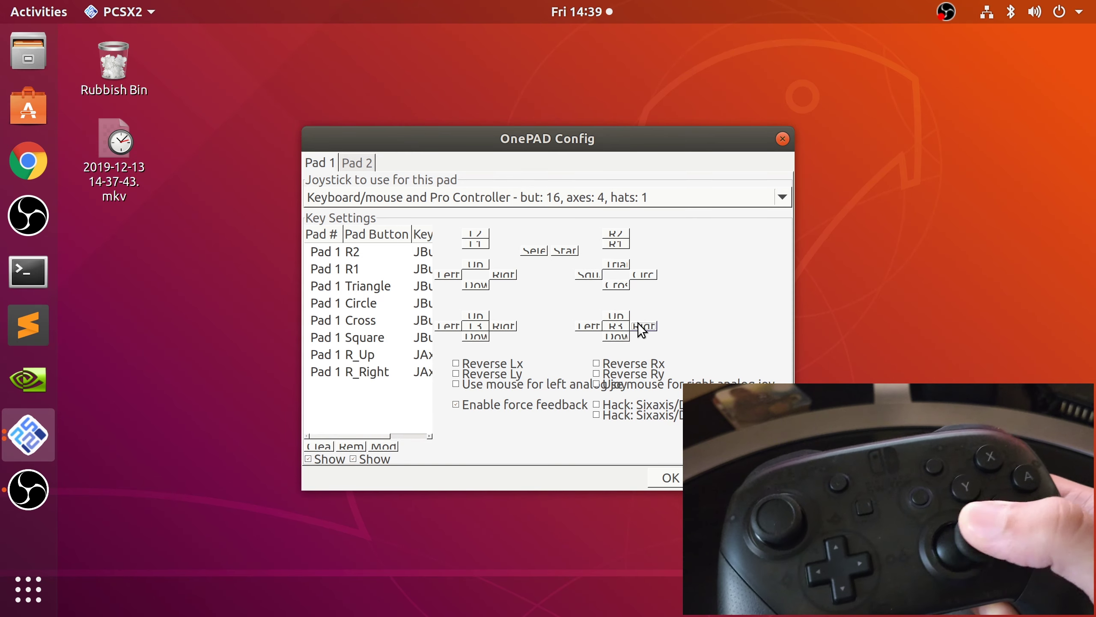
click(615, 340)
click(582, 328)
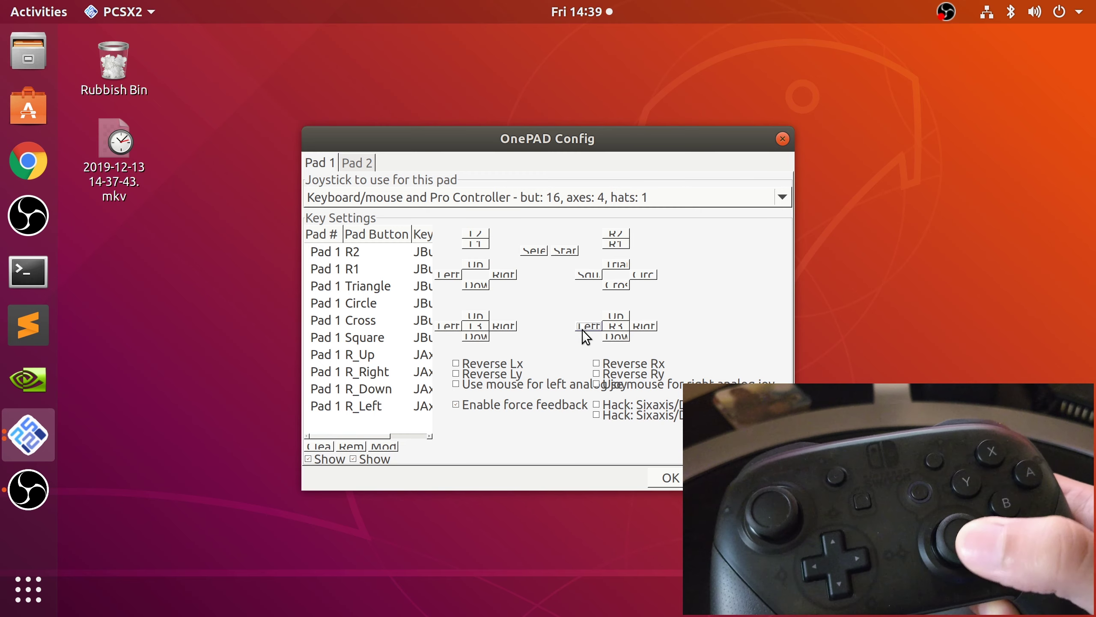
click(616, 327)
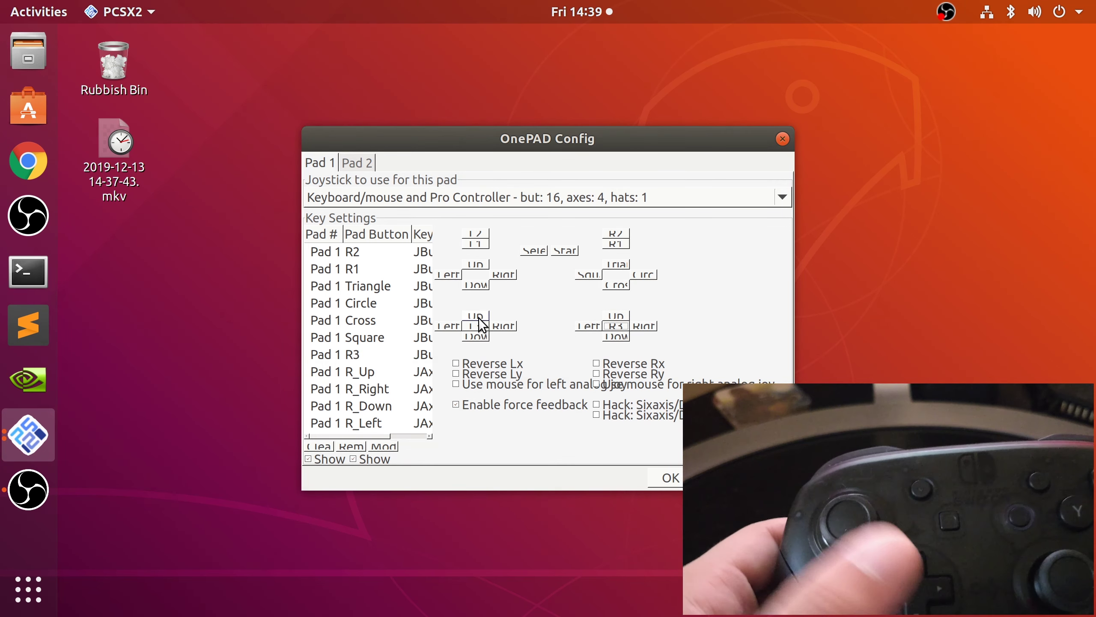
Map Pad 1's left analog stick directions Up, Right, Down and Left, plus L3, to the controller's left stick
click(480, 318)
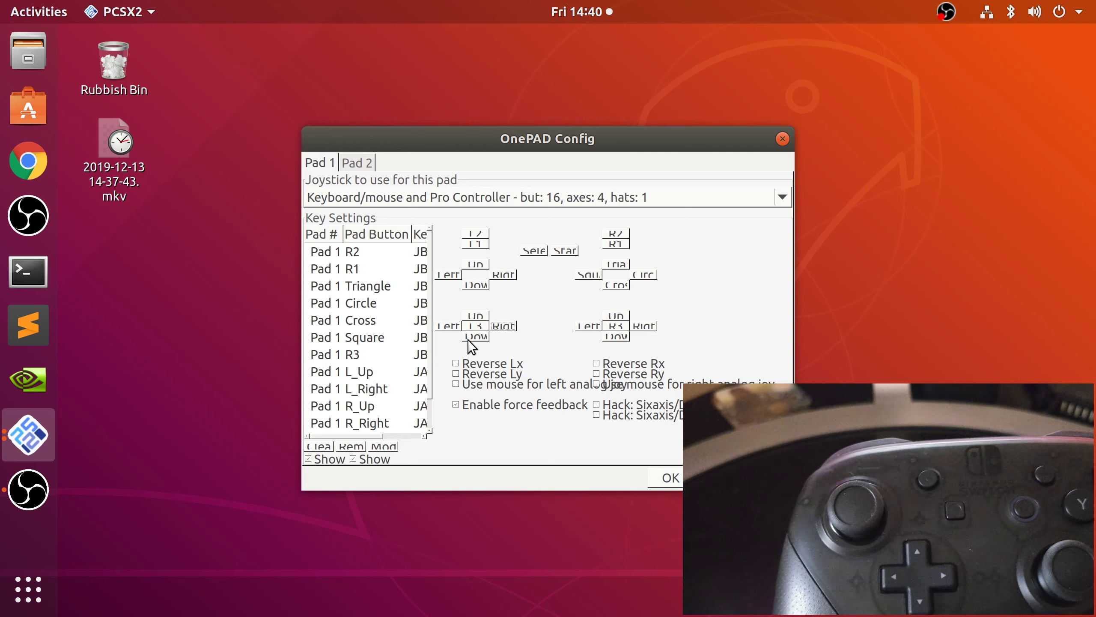
click(470, 335)
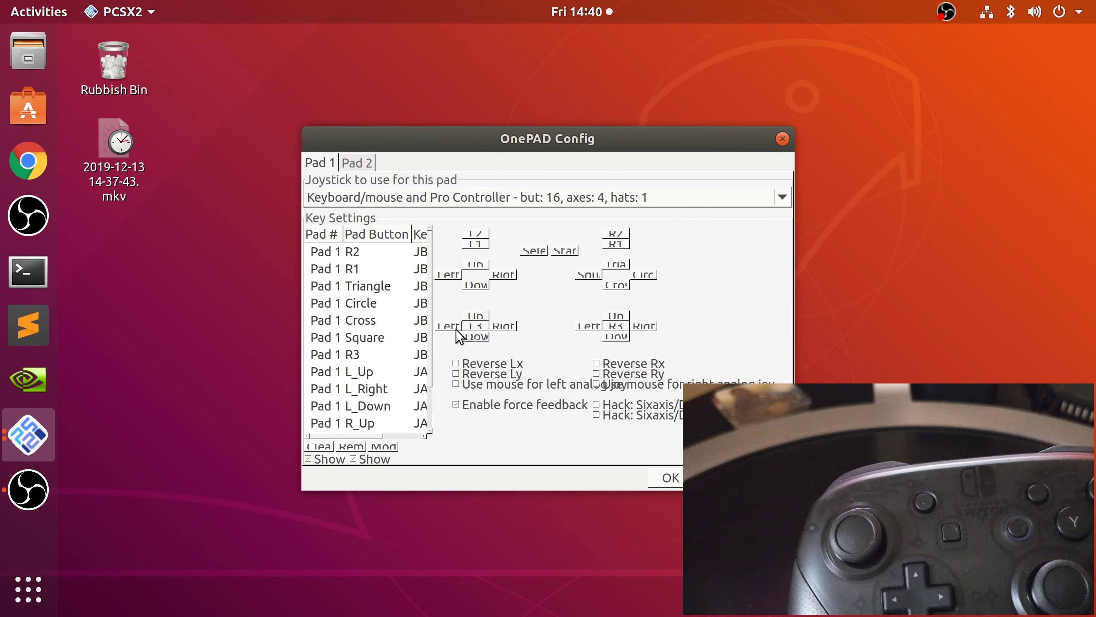
click(474, 322)
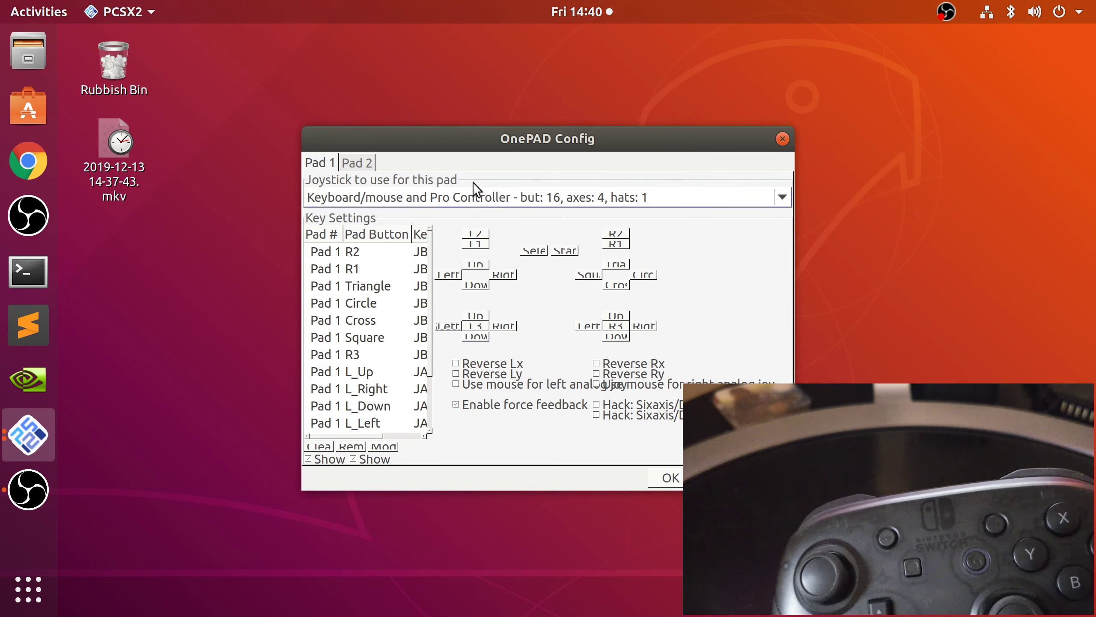
click(476, 326)
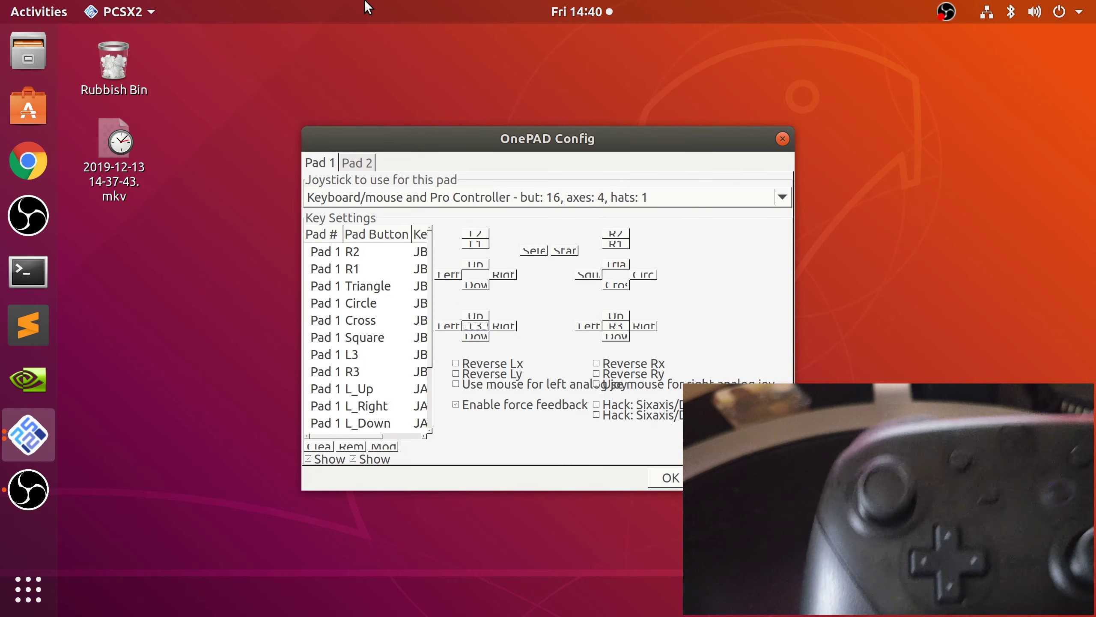
Map Pad 1's L2 and L1 shoulder buttons and the D-pad's Up, Down, Left and Right on the controller
click(486, 233)
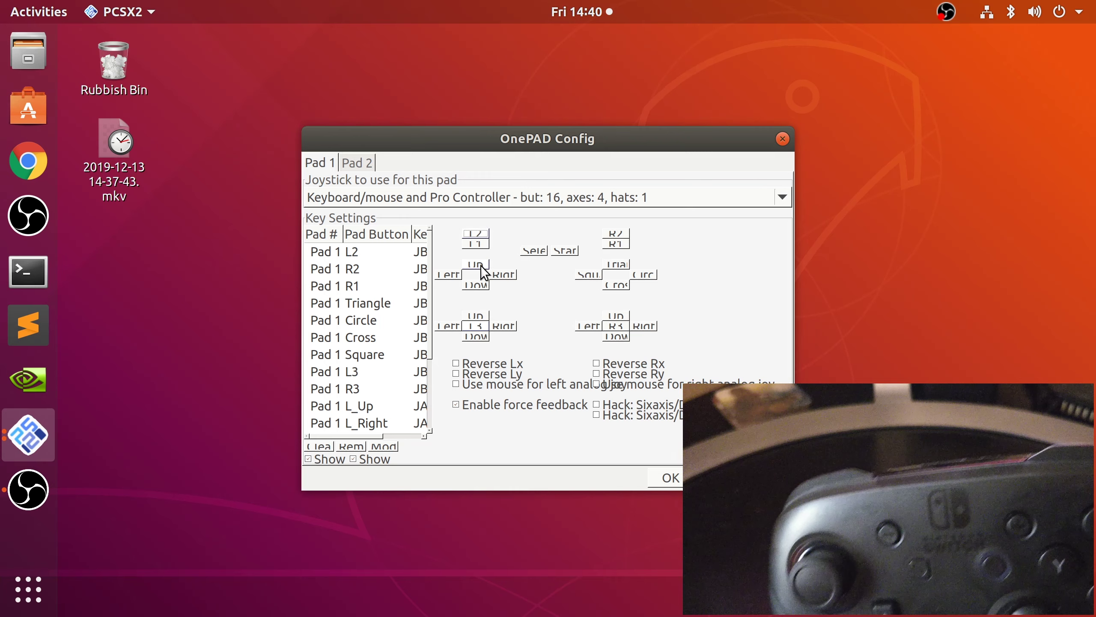
key(Tab)
key(space)
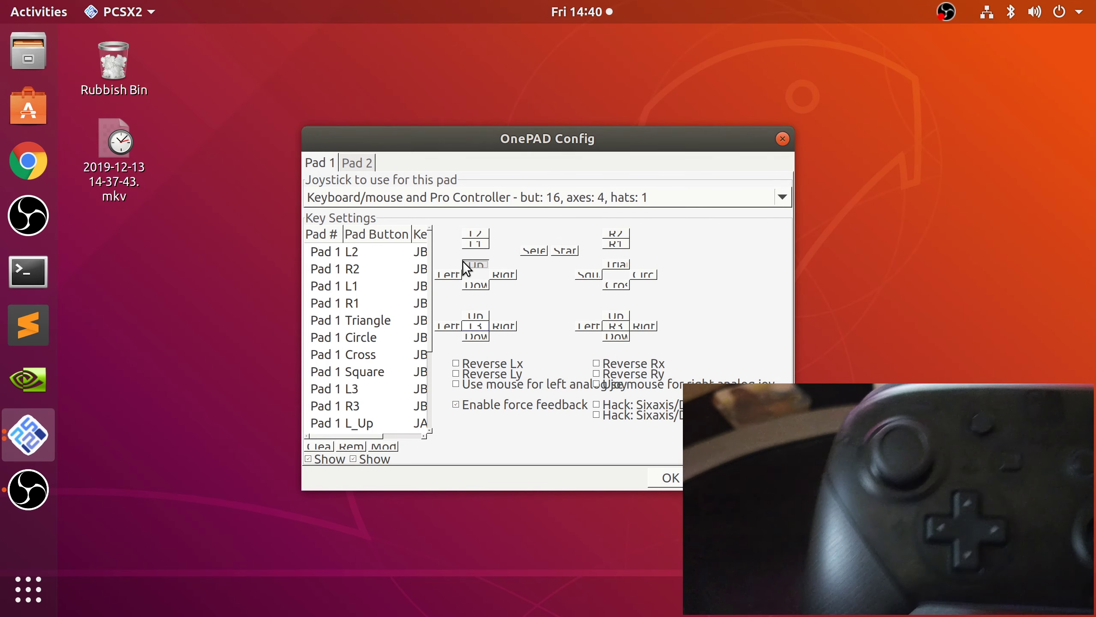
click(471, 288)
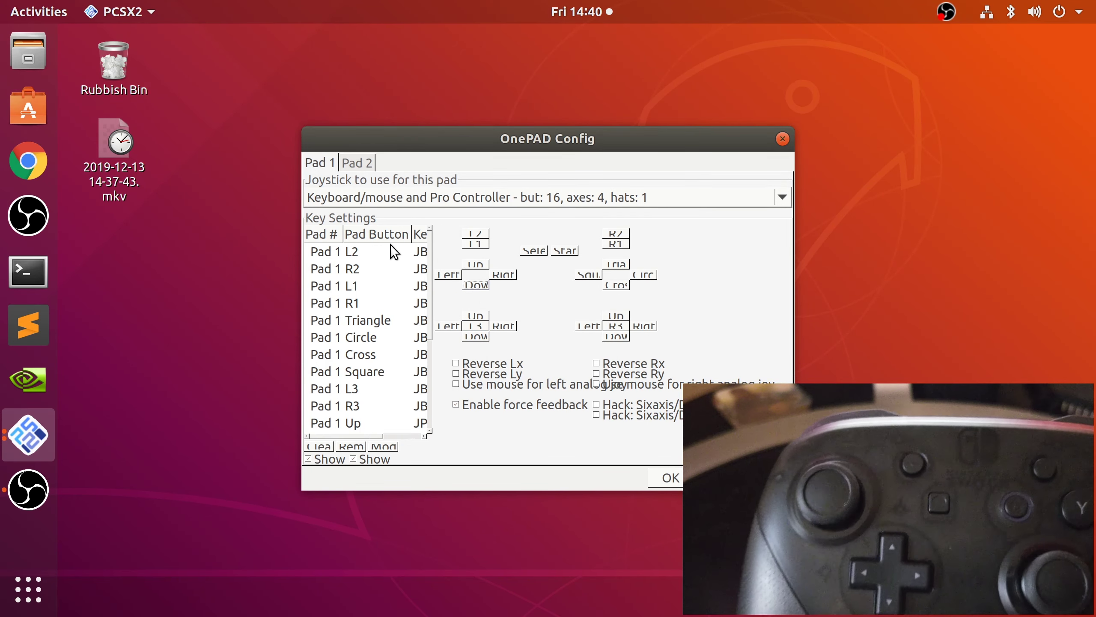
click(443, 274)
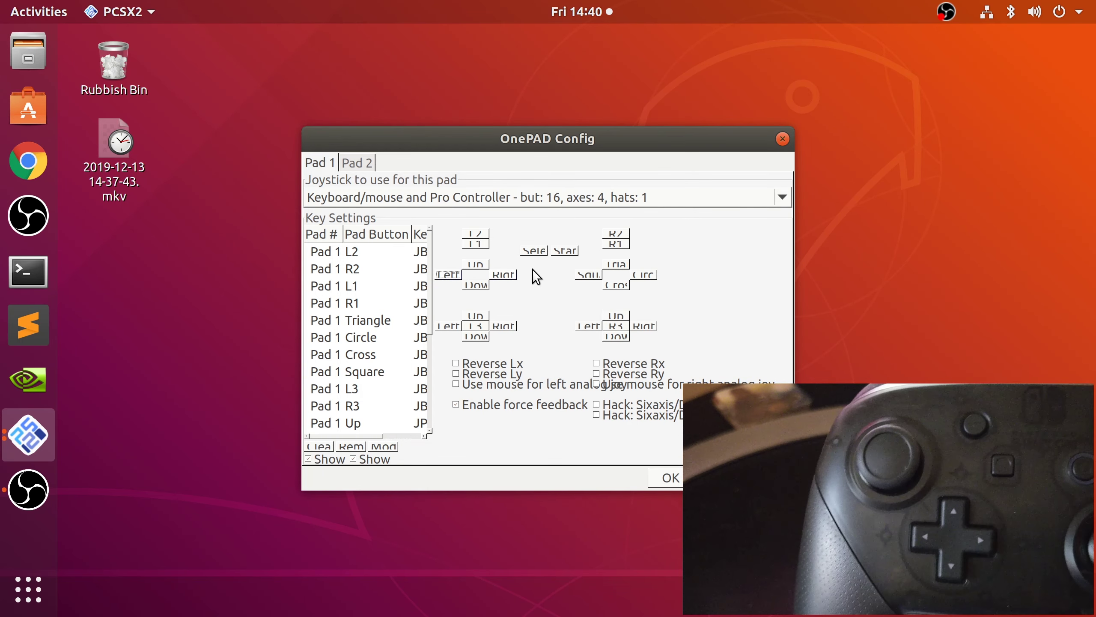
click(507, 272)
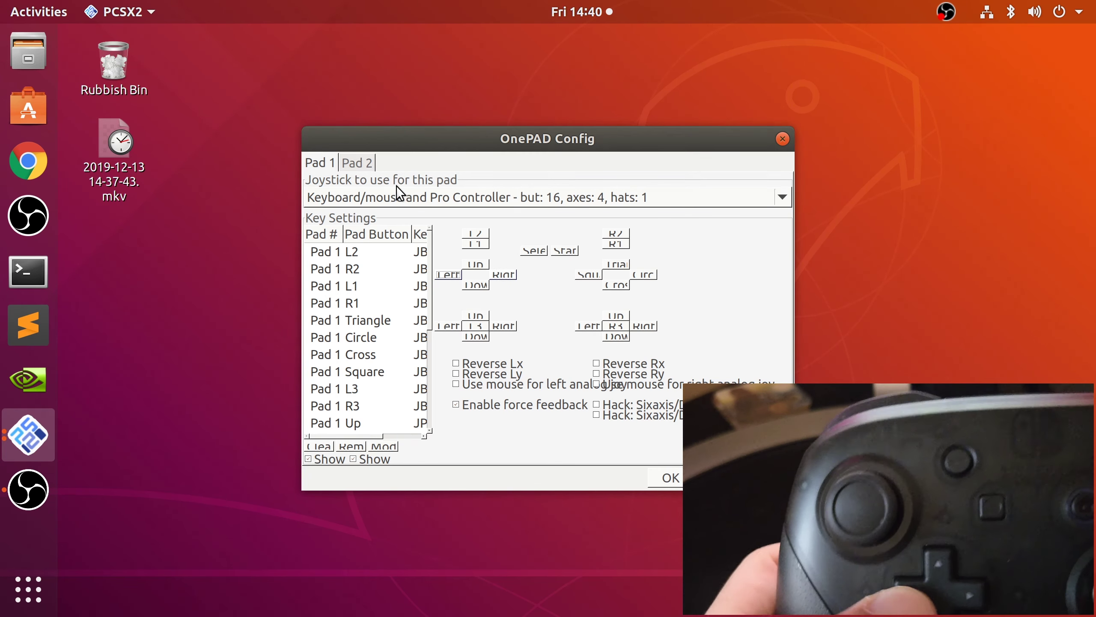
key(Left)
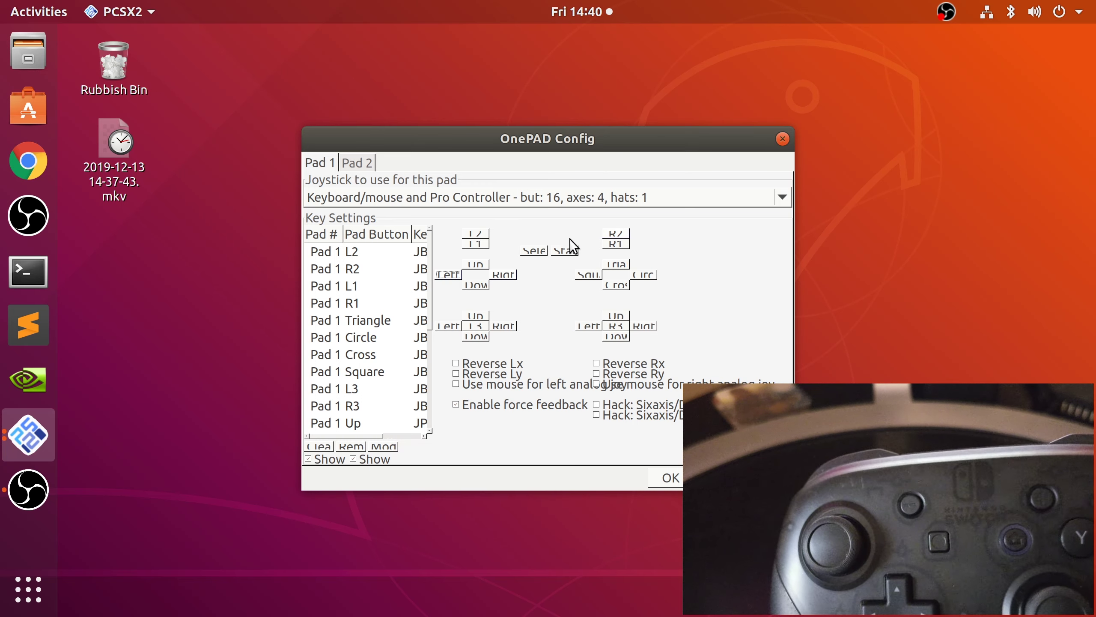
Map Pad 1's Select and Start, leave force feedback enabled, and save the pad configuration
click(547, 250)
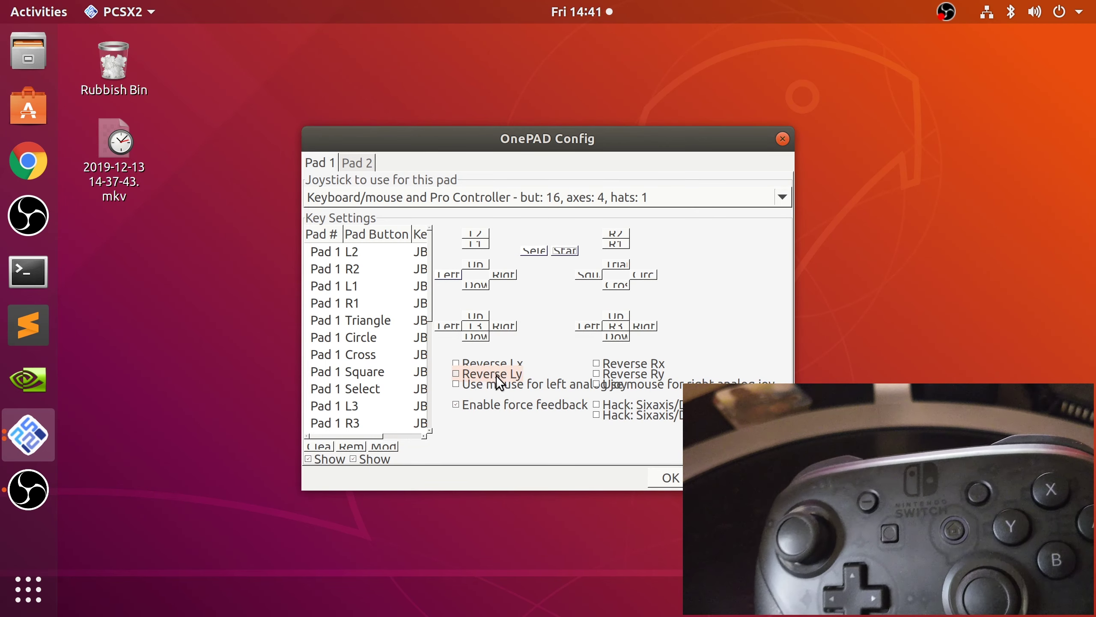
click(500, 406)
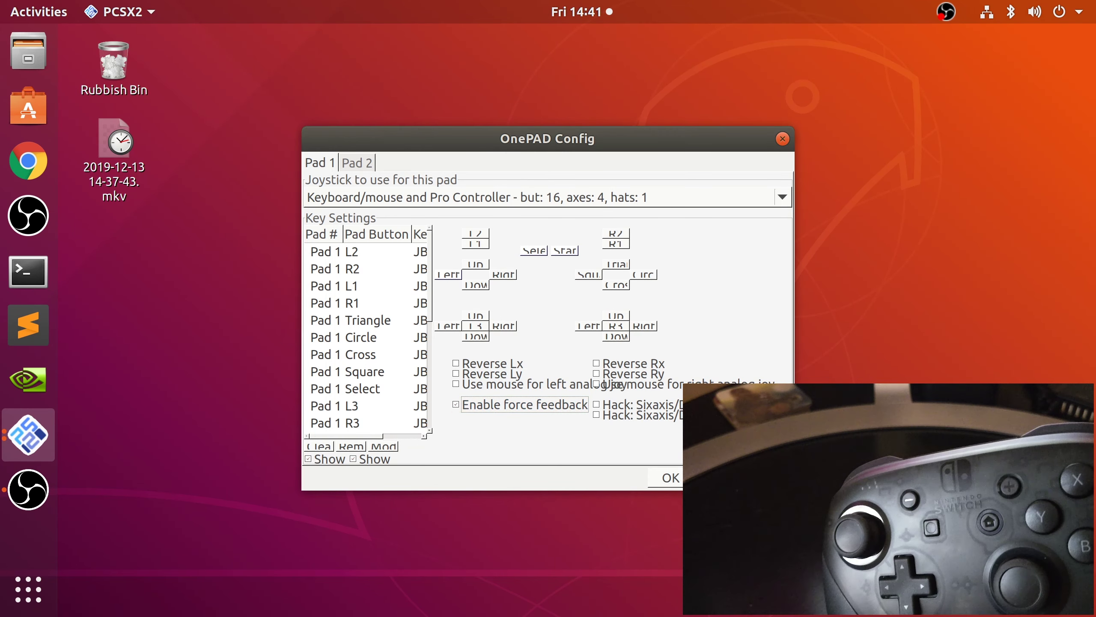
click(664, 477)
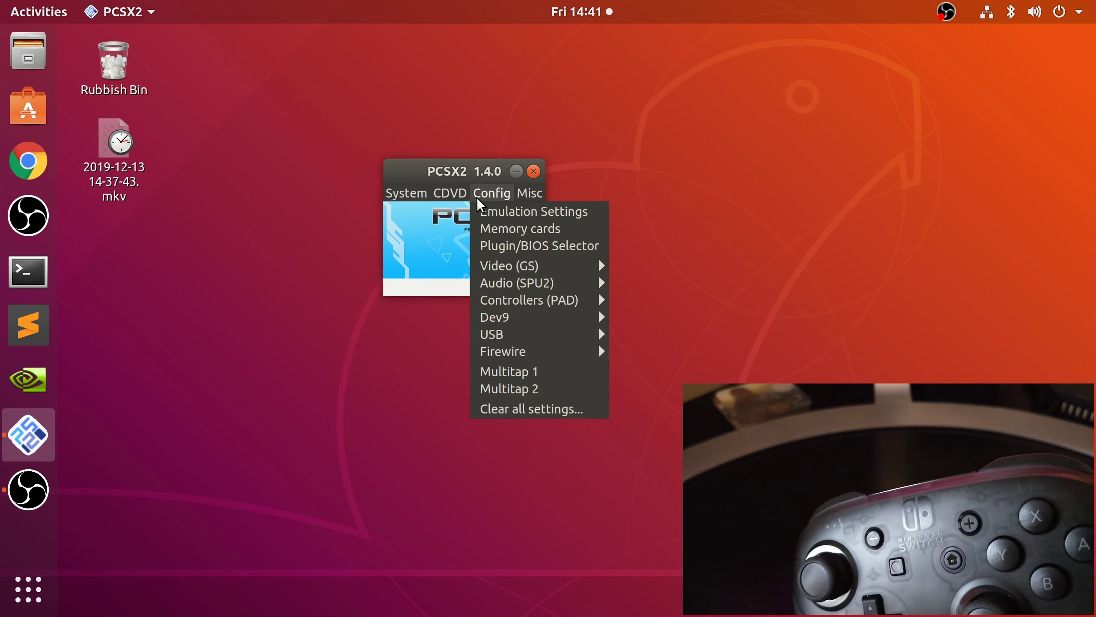
Boot the selected Tekken 4 (USA).iso in fast mode, and leave the game at its title screen
click(479, 195)
click(463, 196)
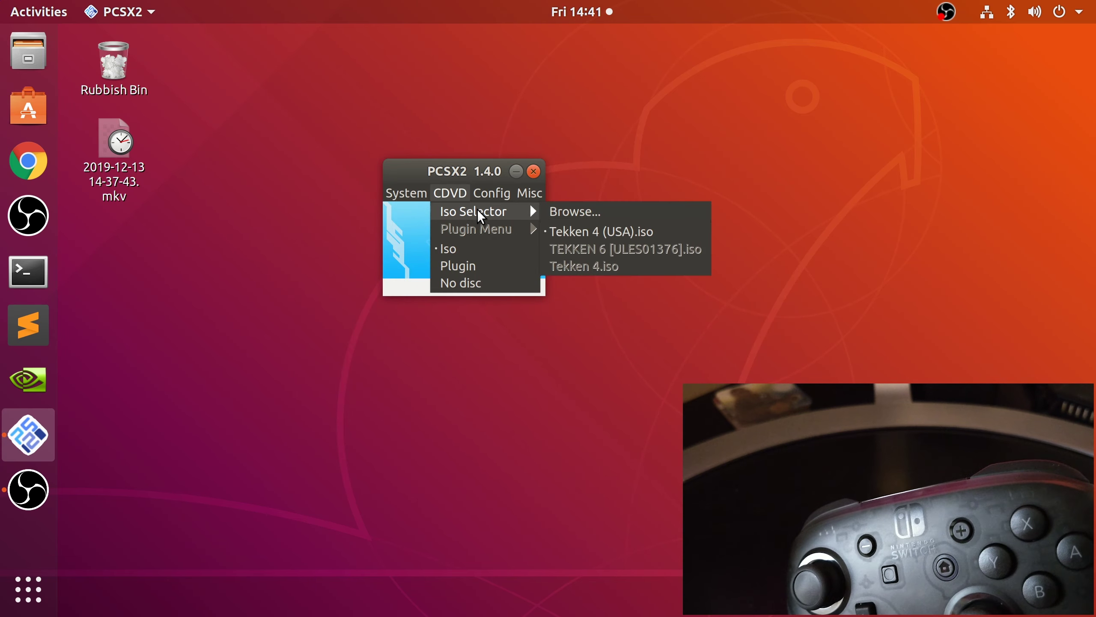
mouse_move(424, 195)
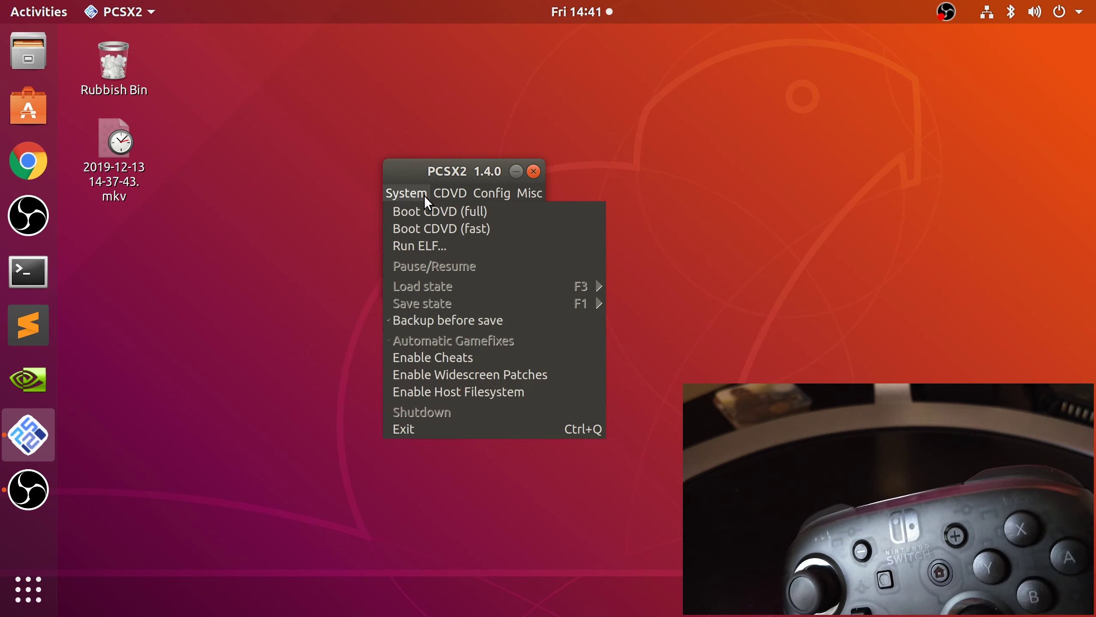
click(432, 230)
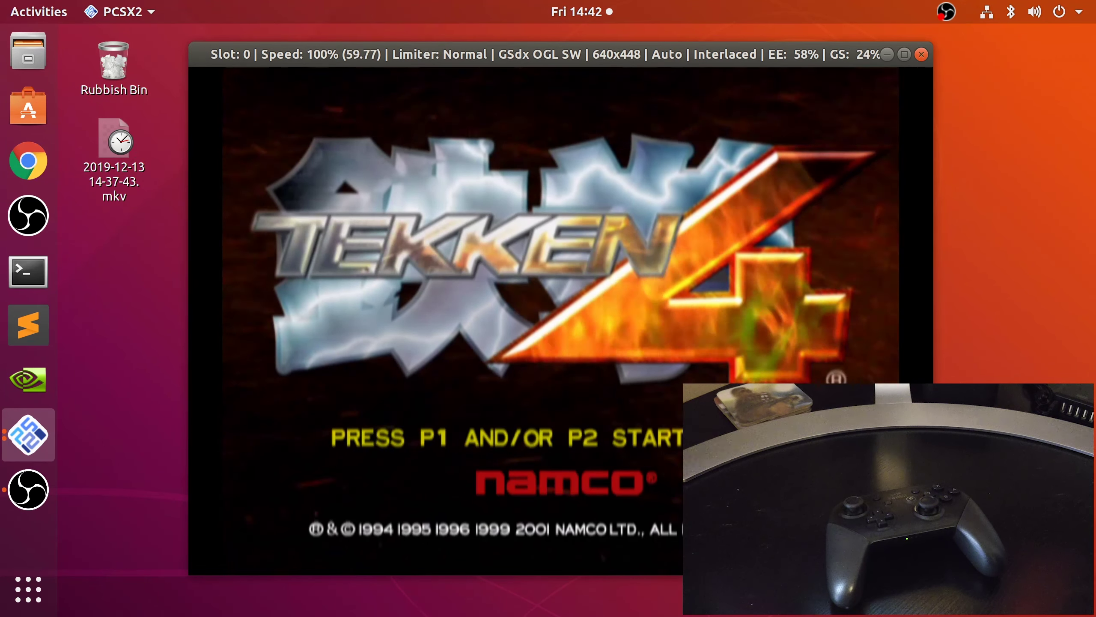
key(Escape)
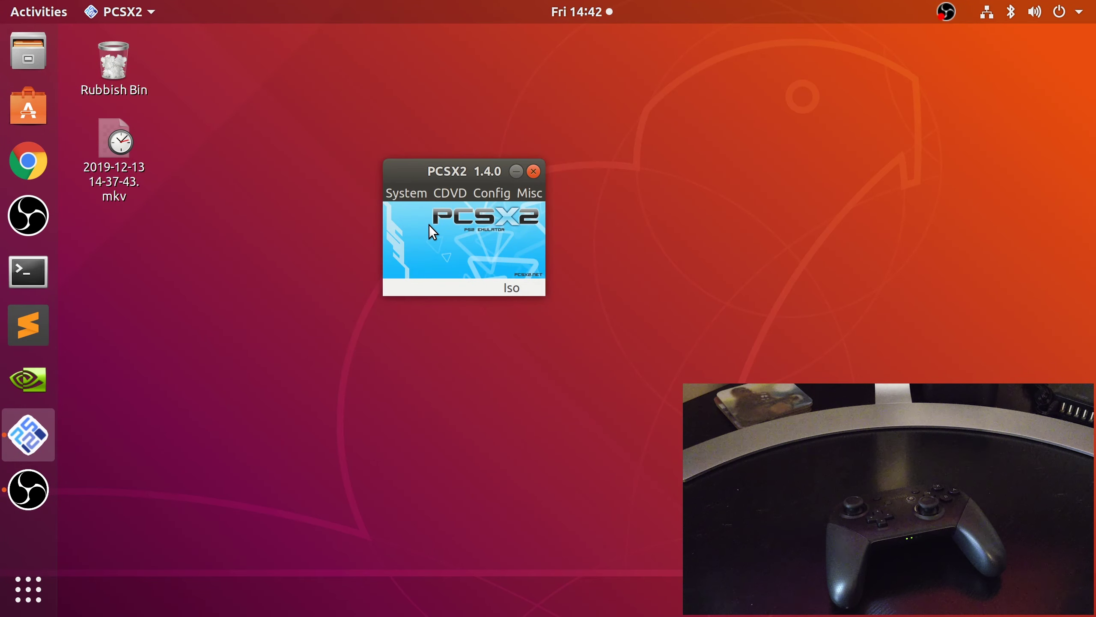